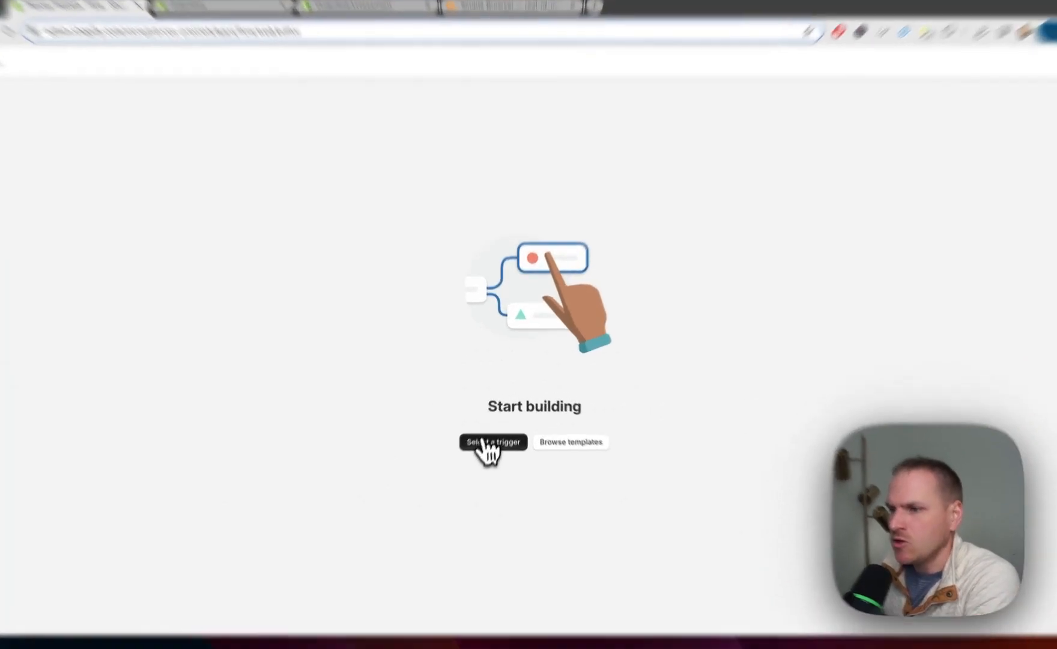
Step: Set the workflow trigger to Order created from the Shopify Admin API
click(497, 425)
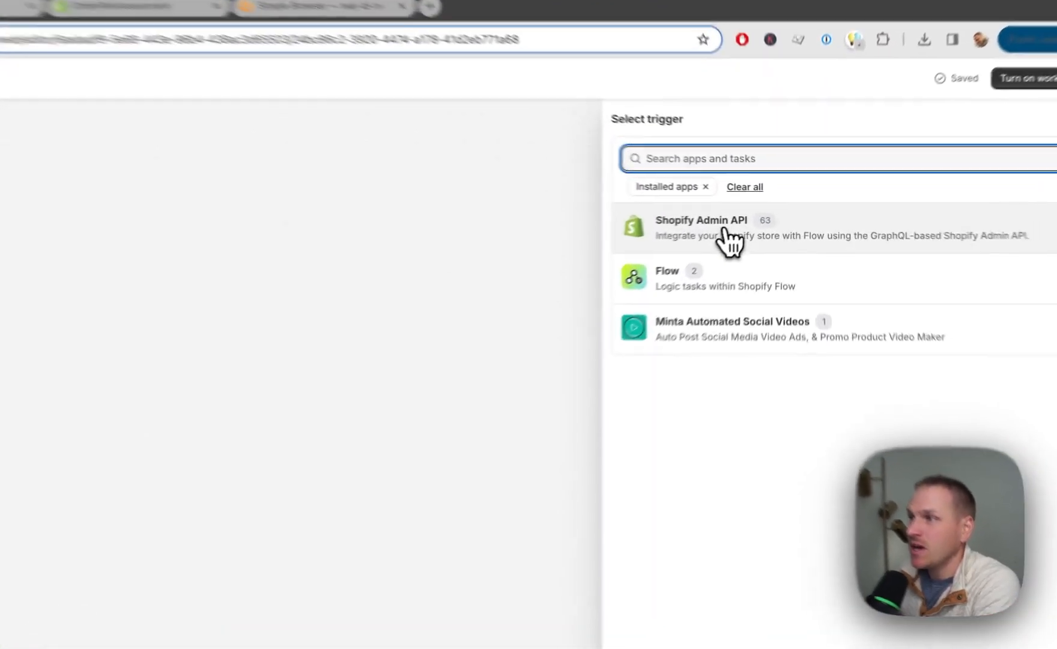
click(760, 223)
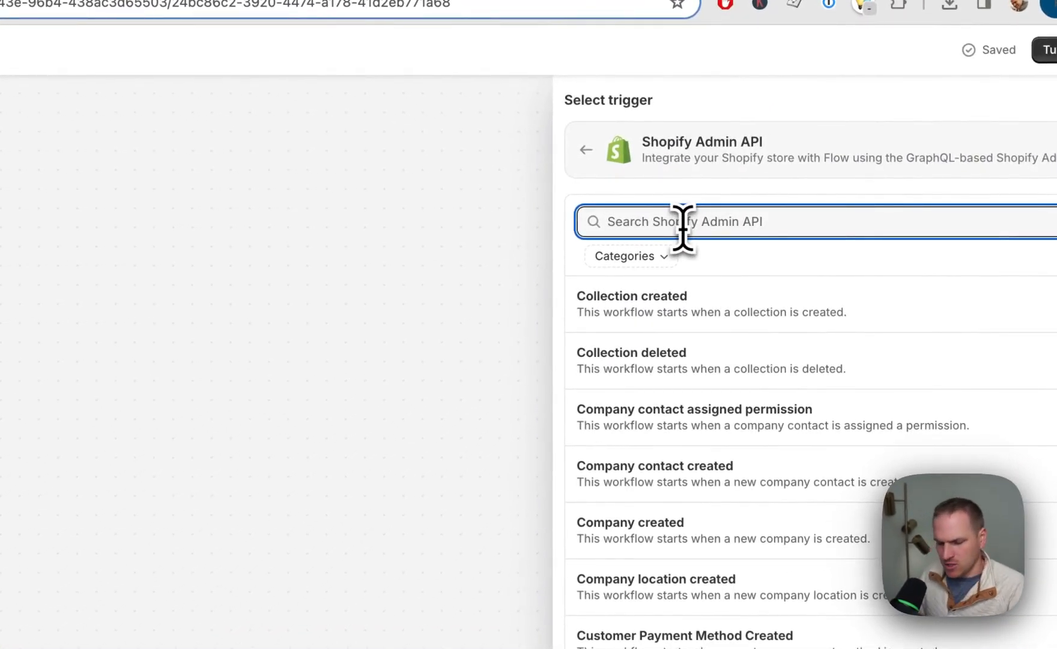
text(order)
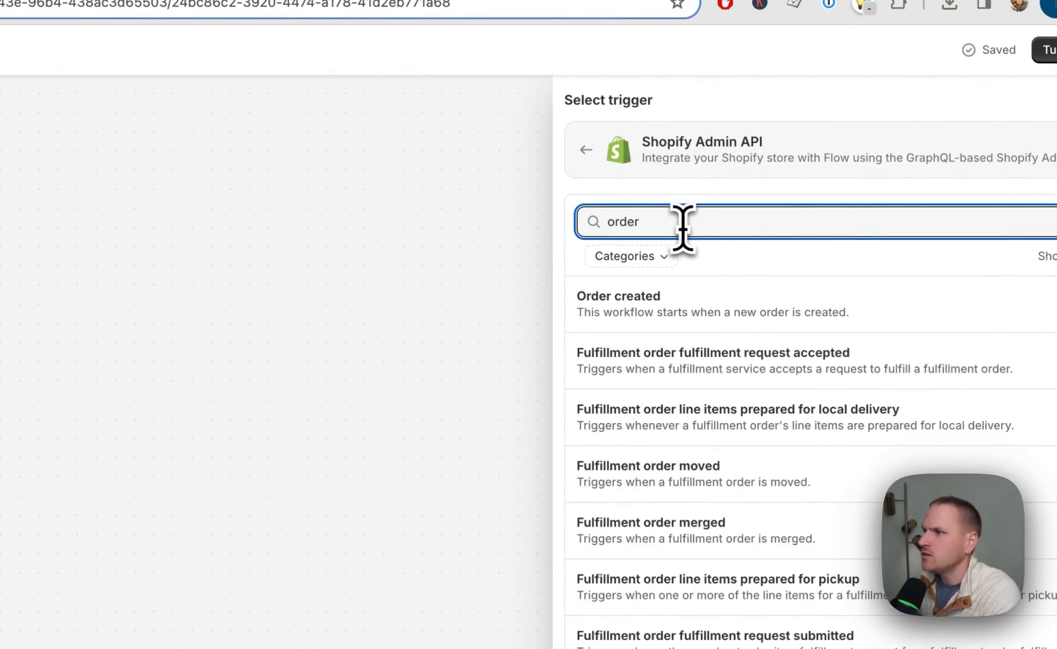
click(737, 306)
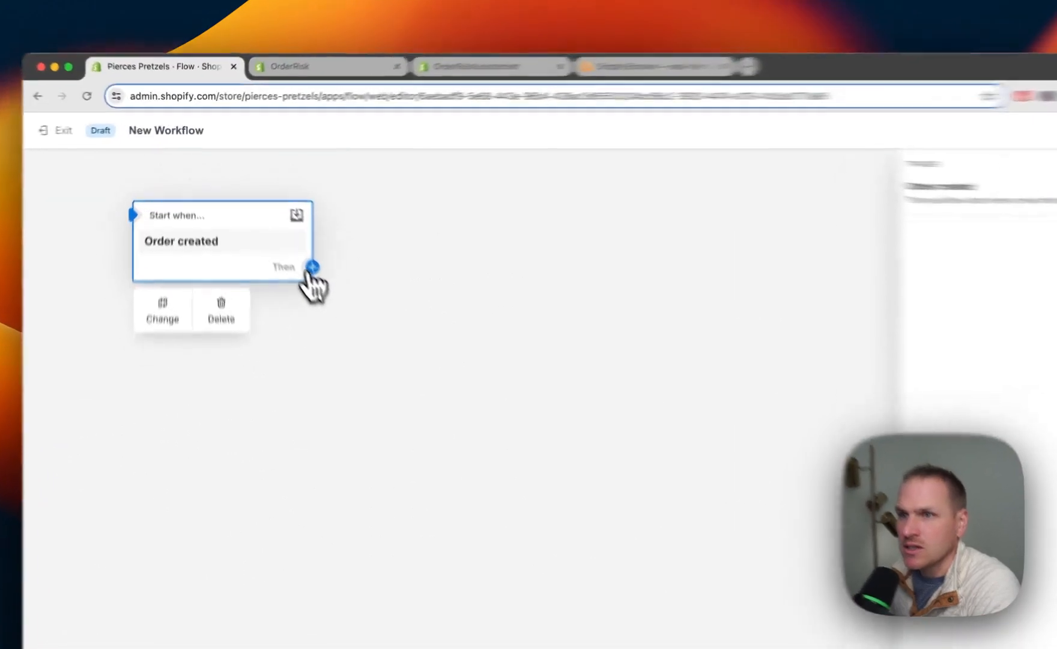
Step: Add a condition after the Order created trigger and start a criterion based on the Order object
click(273, 221)
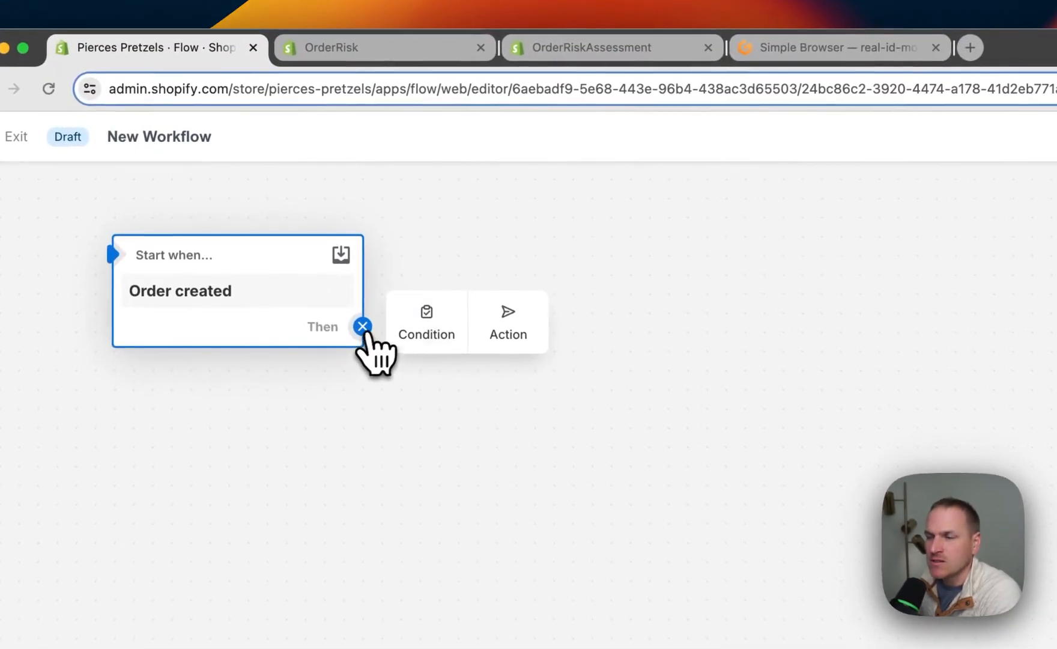
click(427, 340)
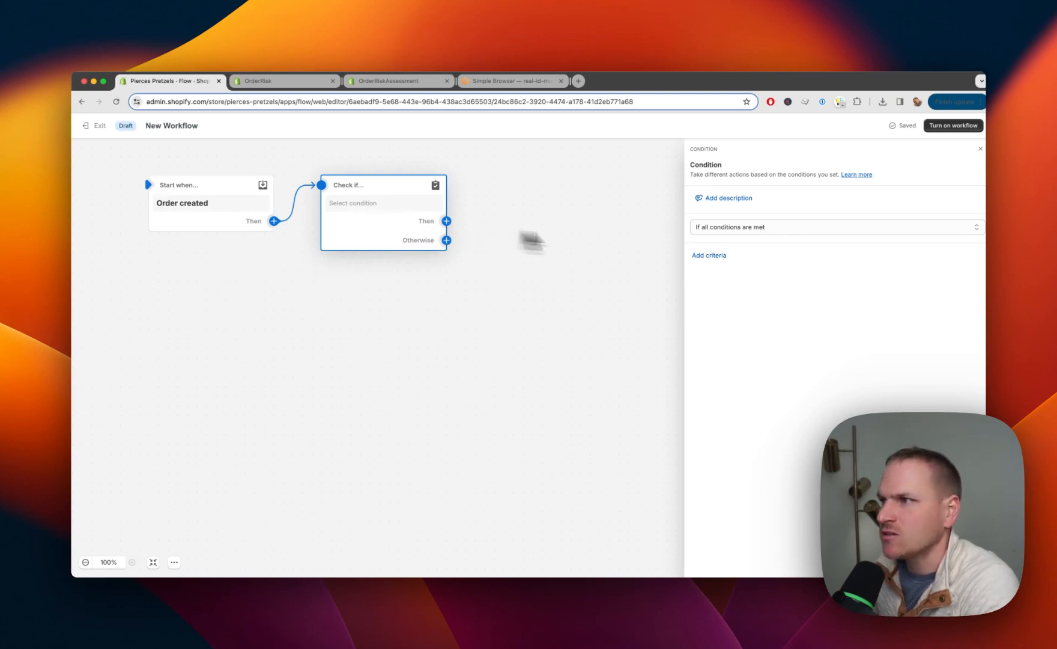
click(711, 256)
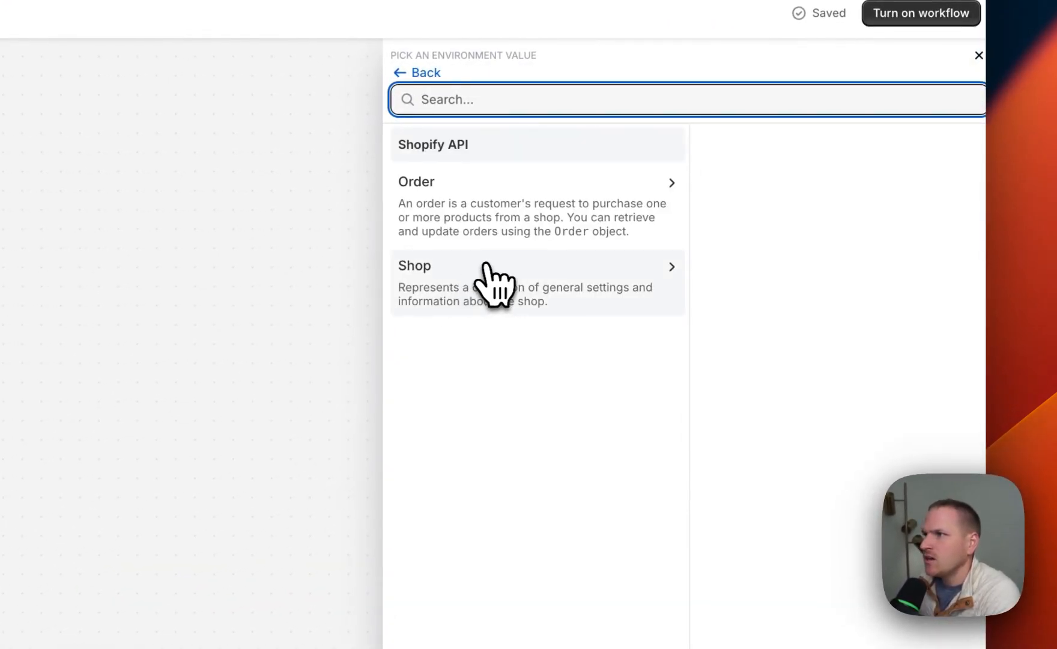
click(503, 214)
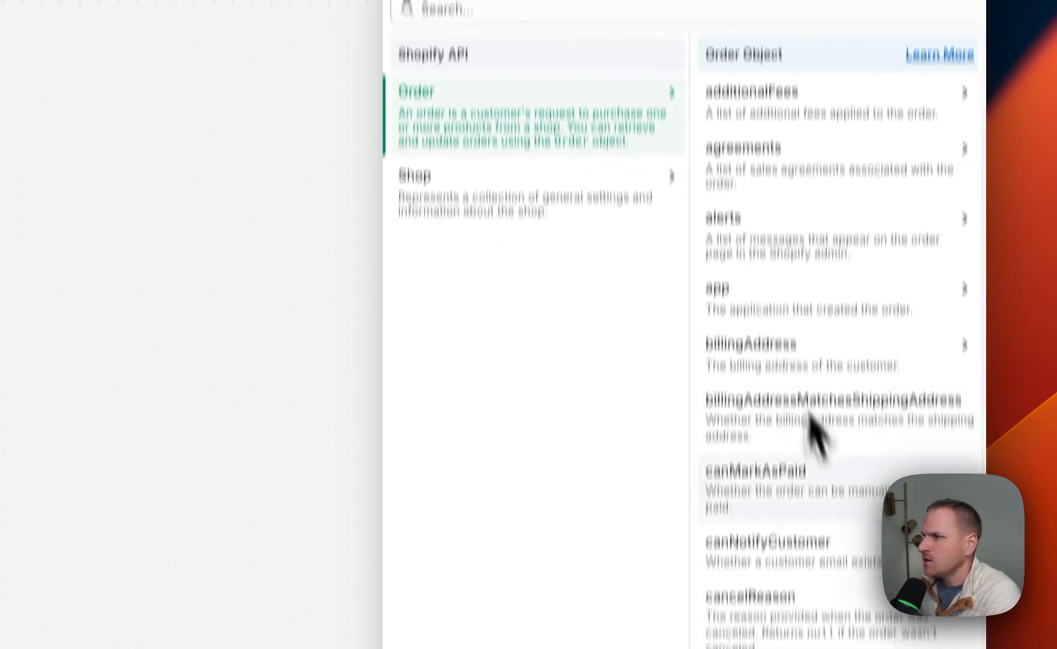
Step: Find the order's risk fields by searching for "risk" and choose the message of risks as the criterion
scroll(823, 505, down, 15)
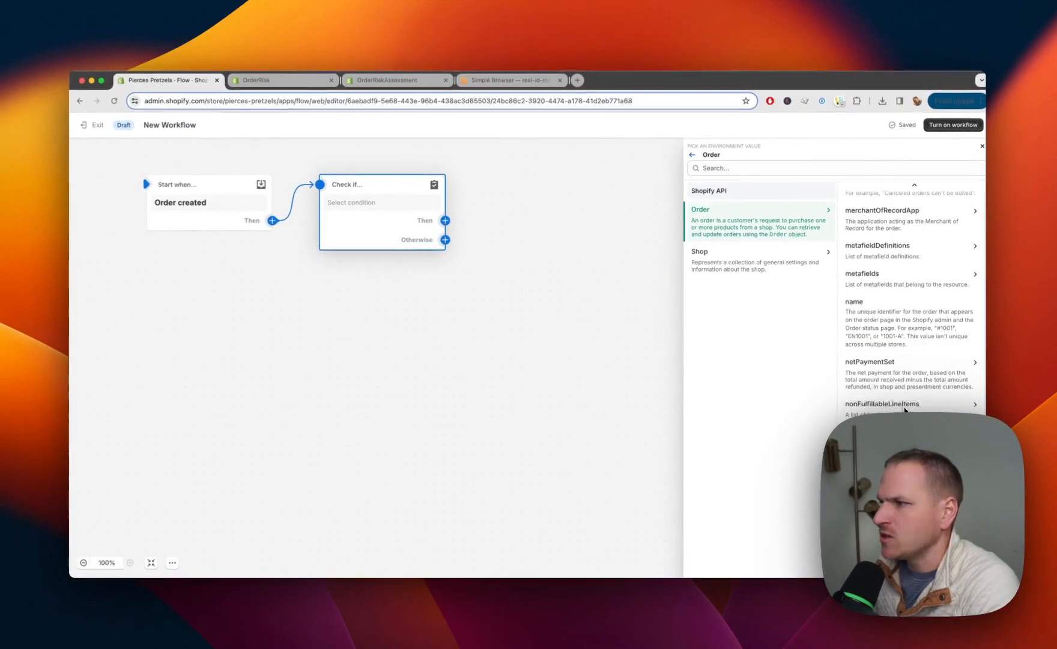
scroll(895, 397, up, 10)
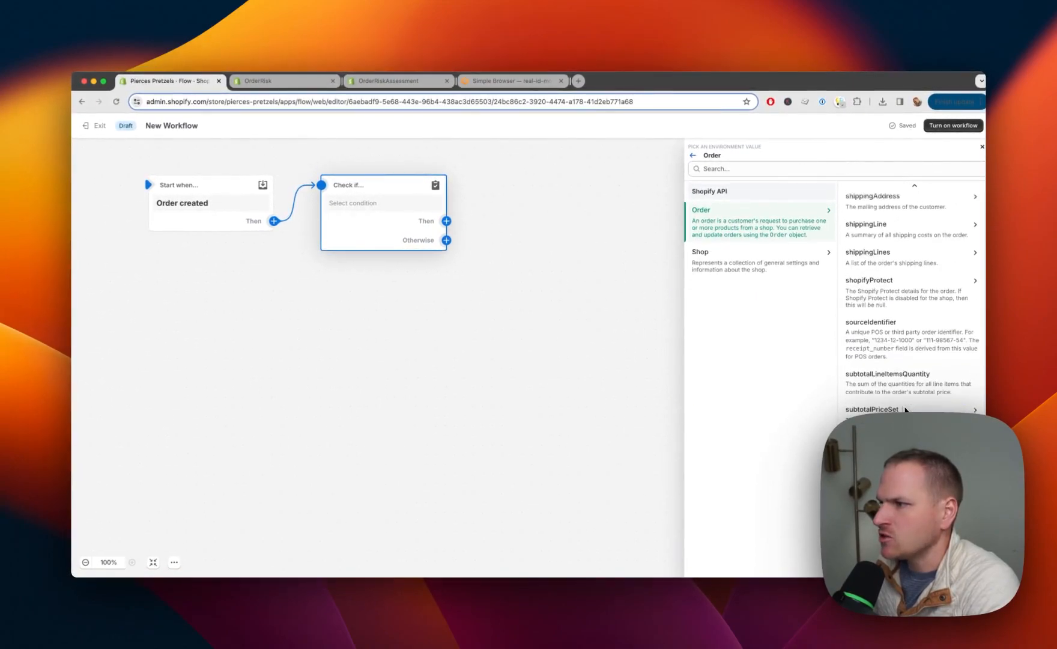
click(757, 167)
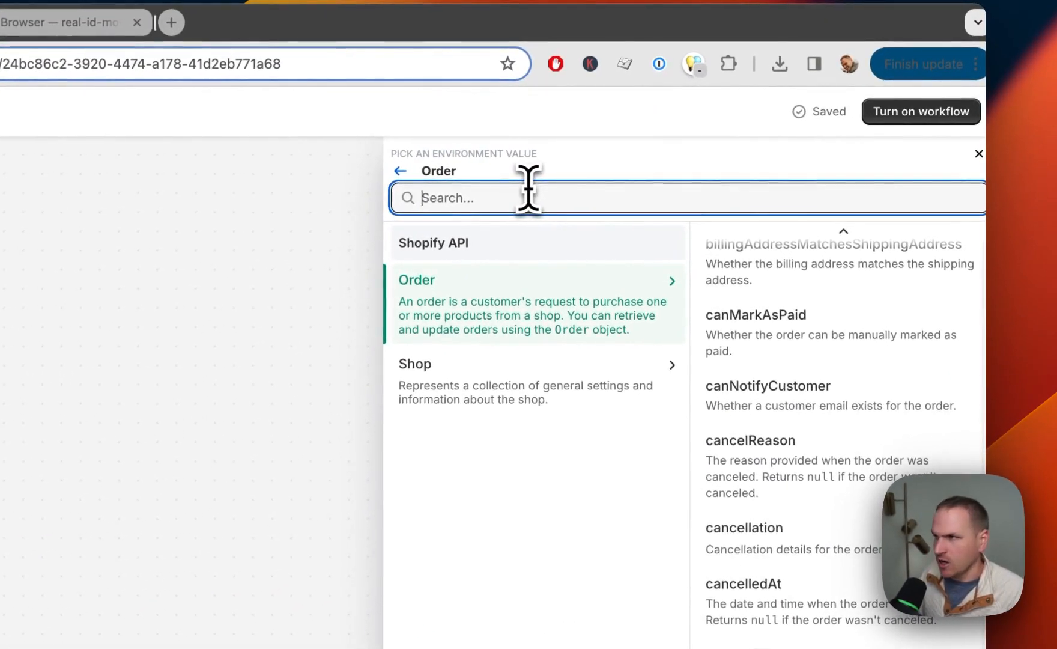
text(risk)
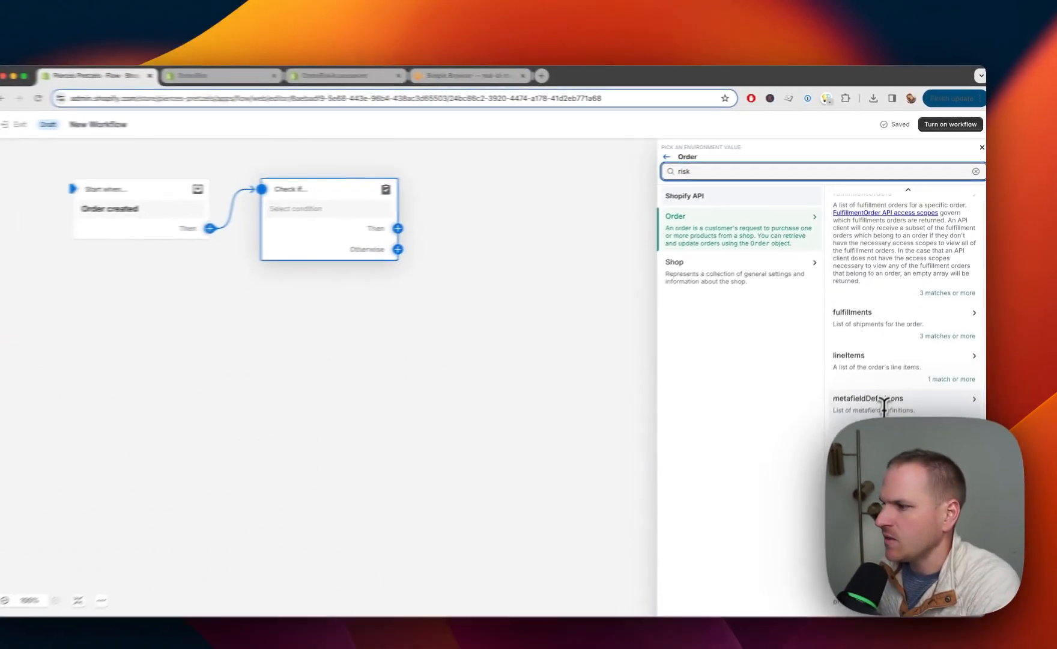
scroll(798, 636, down, 5)
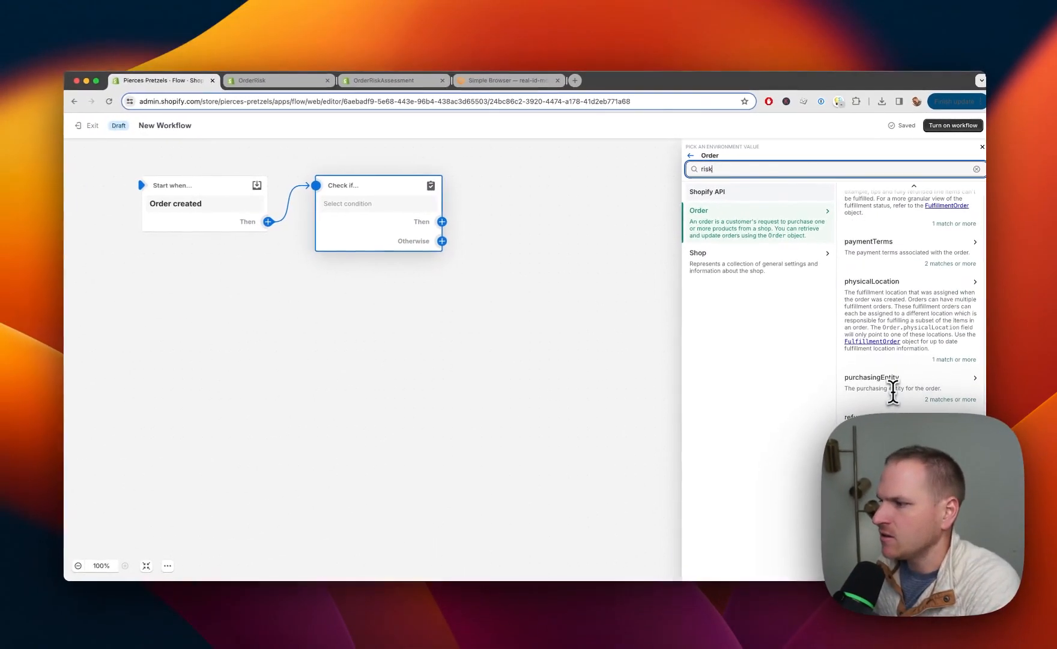
scroll(893, 402, down, 3)
scroll(911, 306, down, 1)
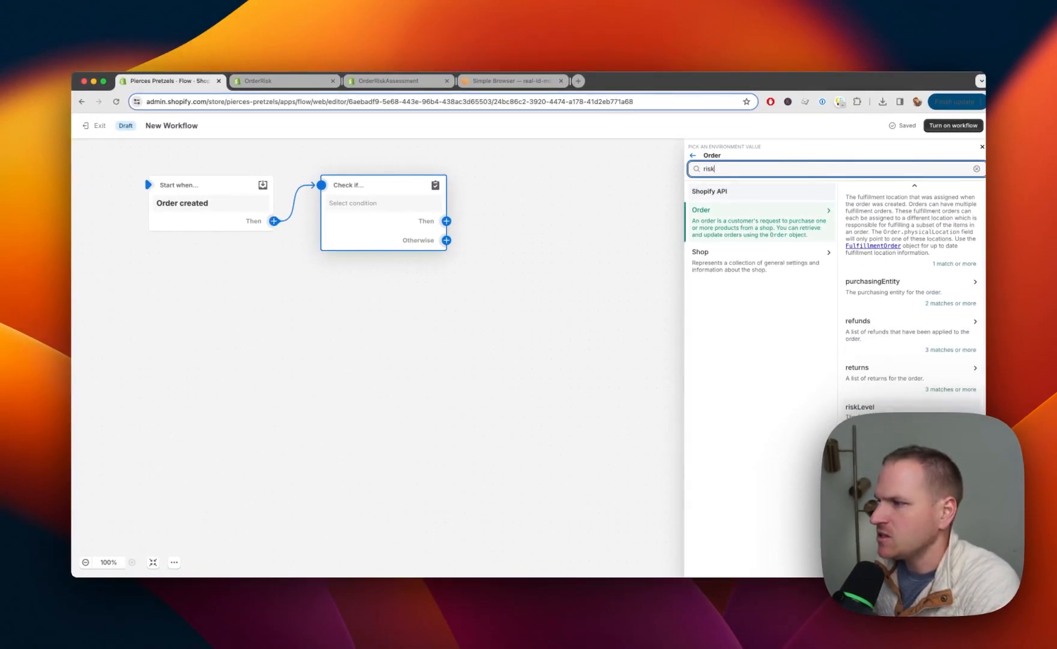
scroll(863, 413, down, 1)
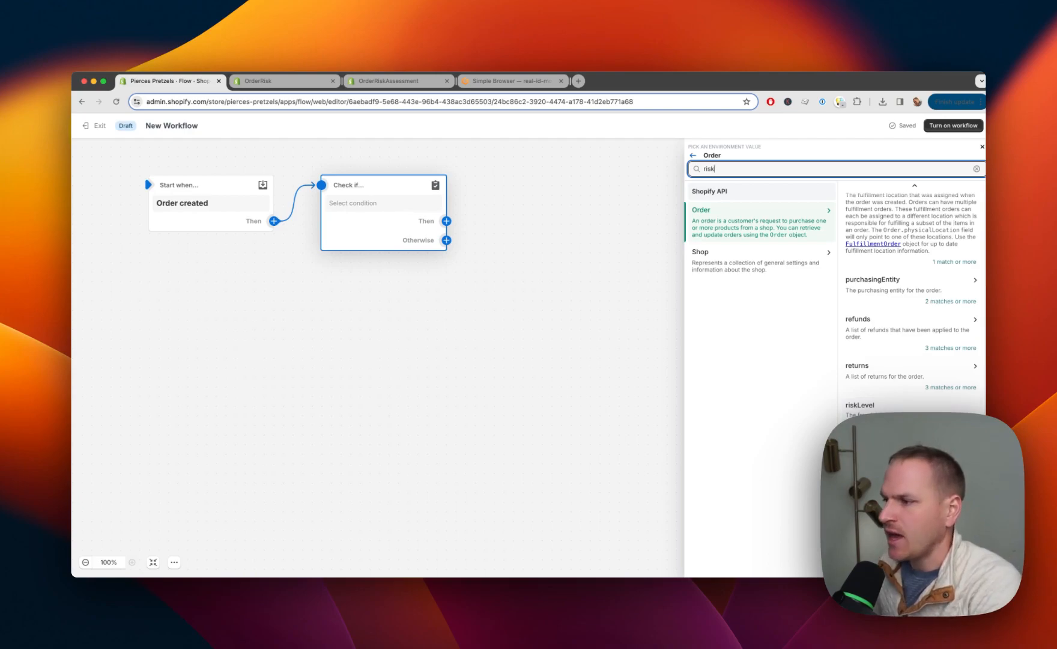
click(882, 448)
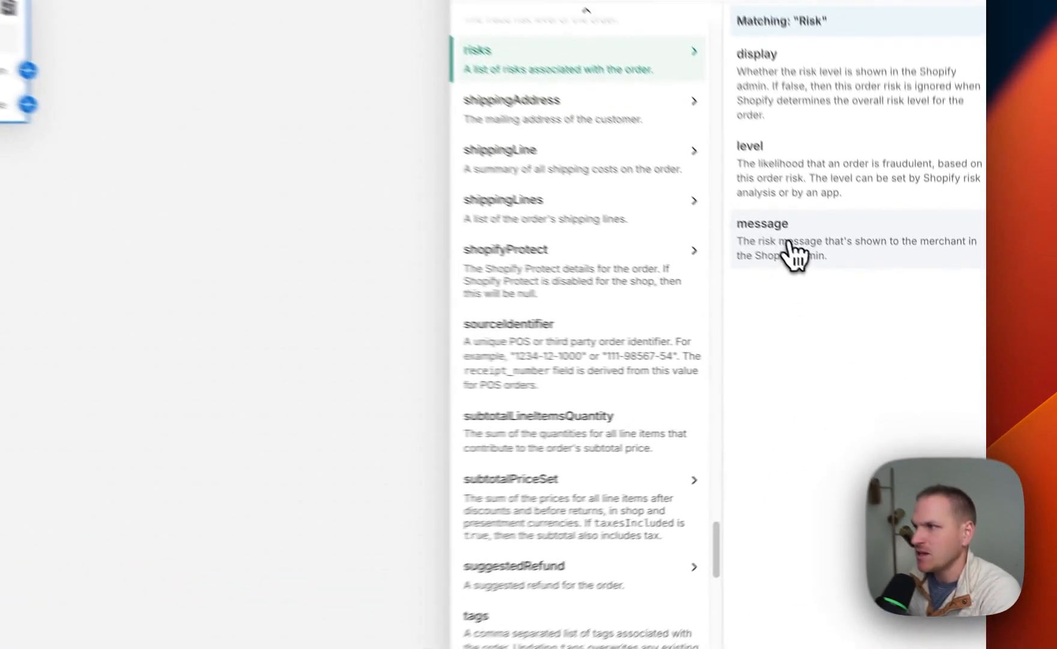
click(881, 324)
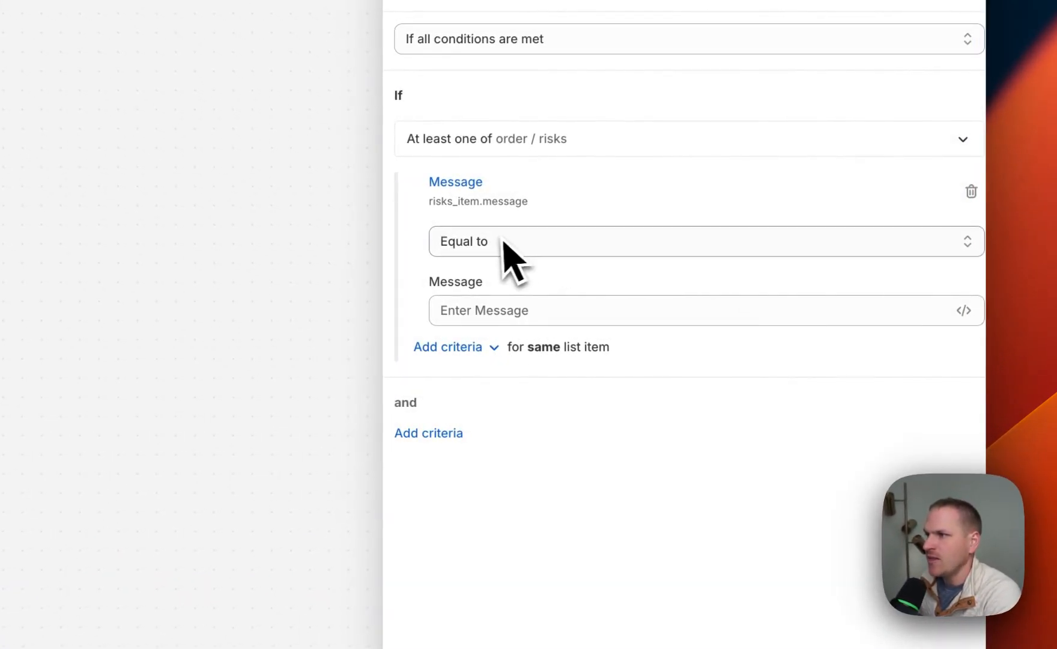
Step: Make the risk message criterion check that the message includes "Mismatch"
click(517, 242)
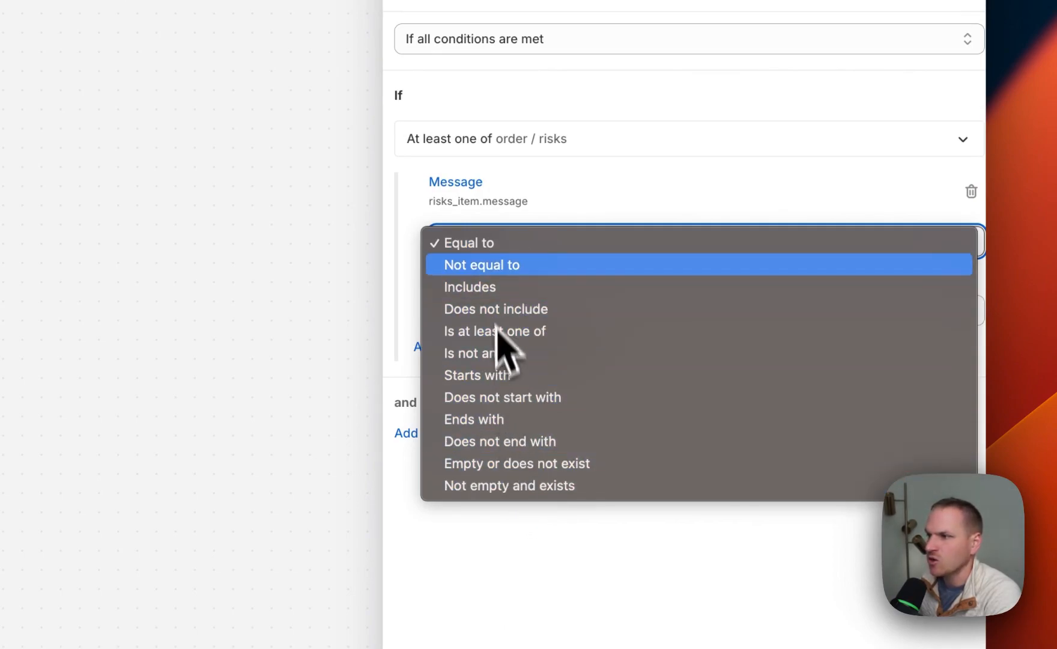
click(502, 290)
click(518, 308)
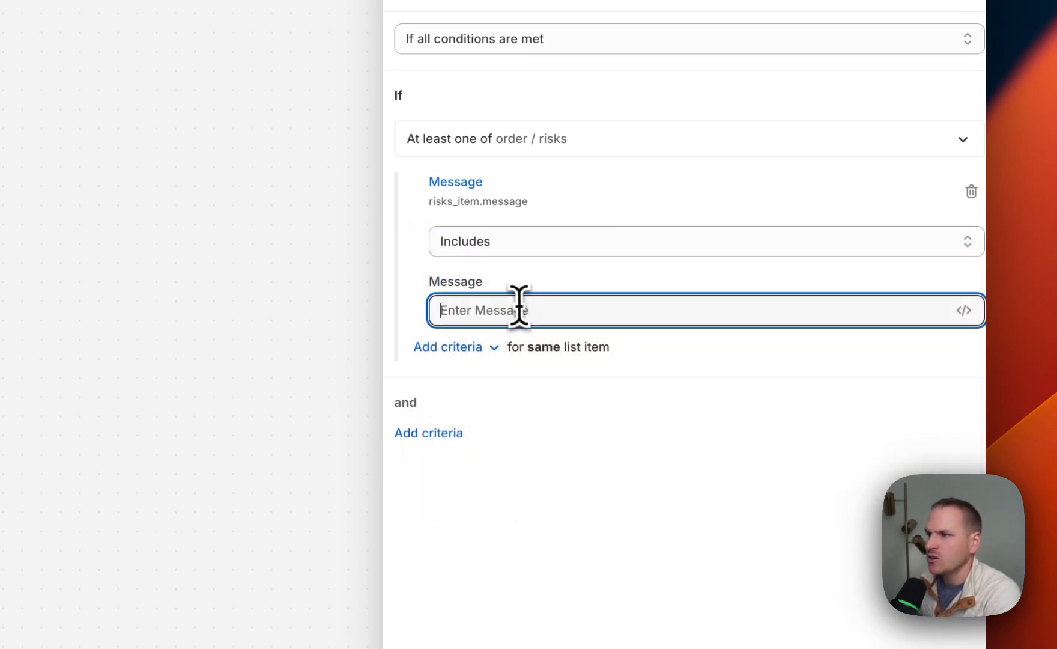
text(Mism)
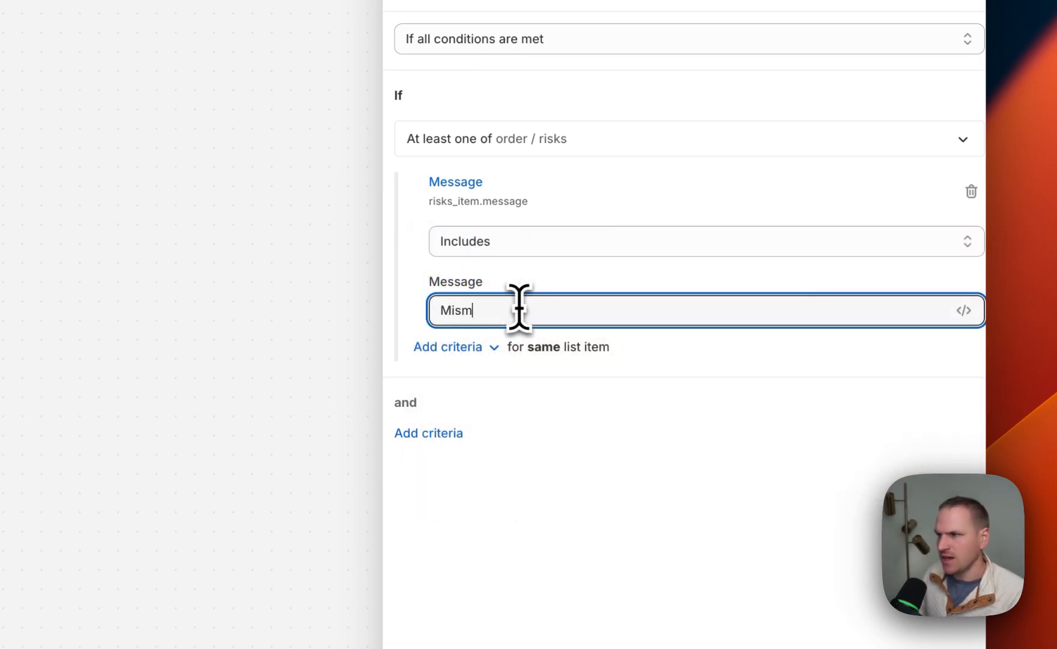
text(atch)
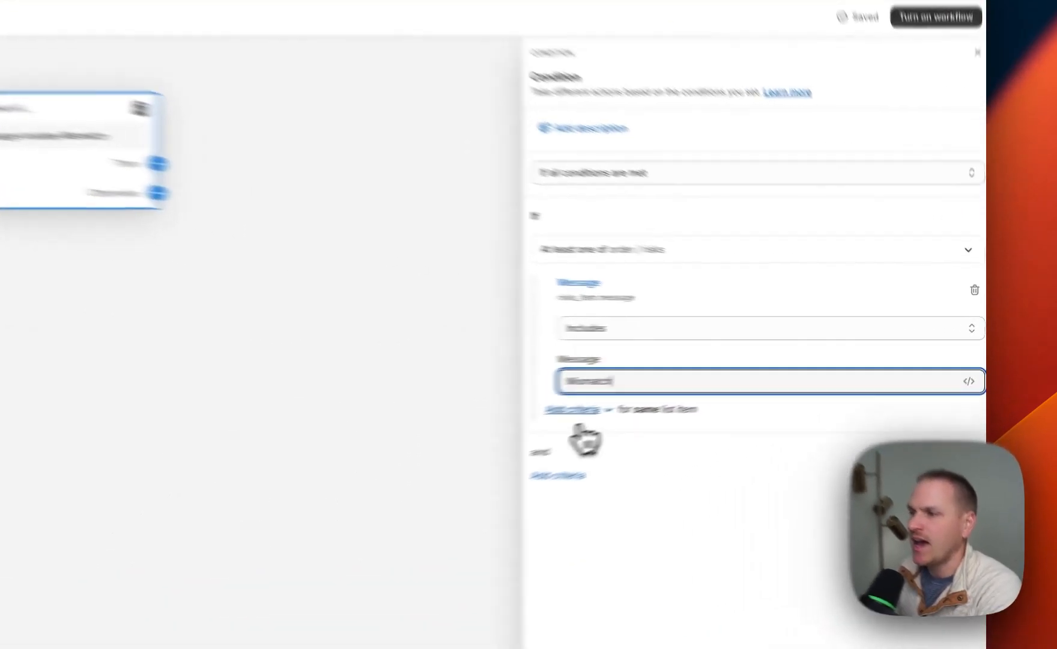
Step: Add an And criterion for the same risks item requiring its level to be equal to MEDIUM
click(735, 382)
click(494, 475)
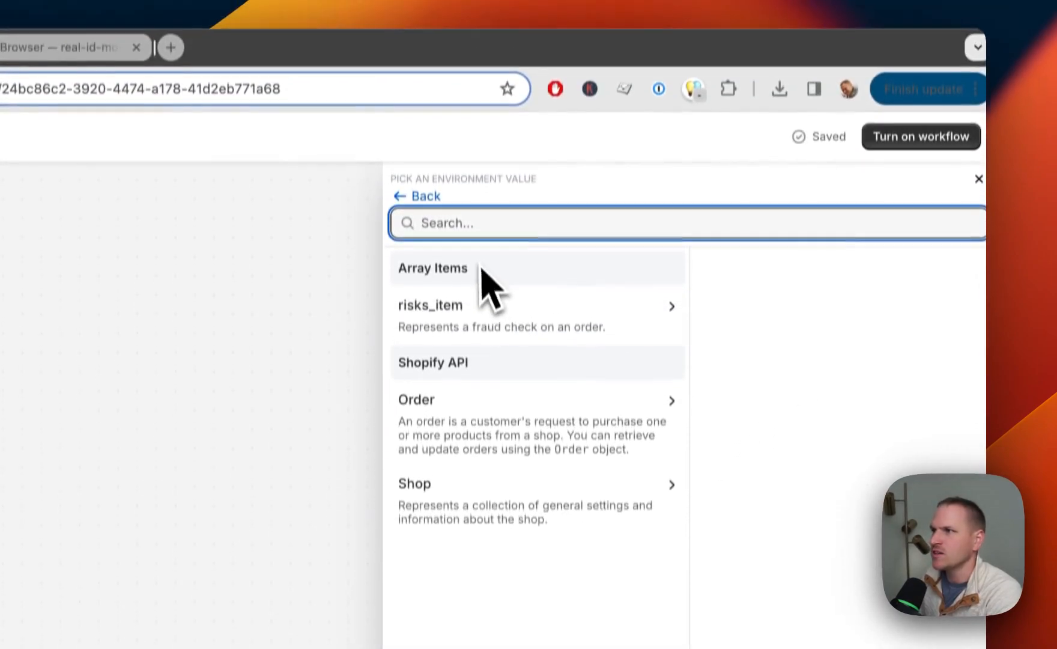
click(491, 129)
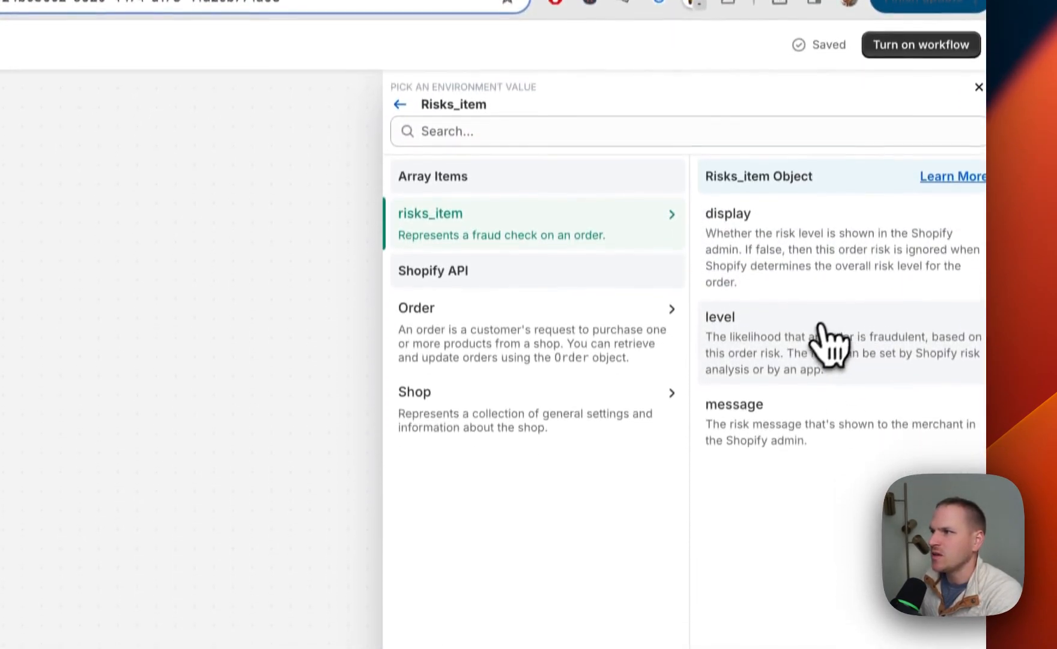
click(830, 345)
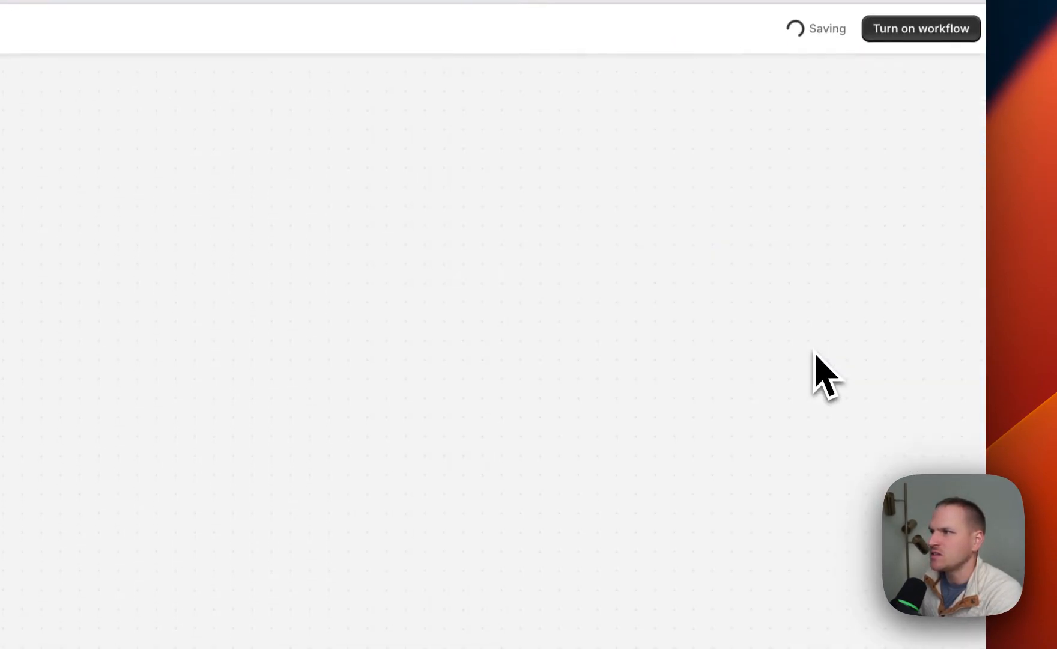
click(503, 459)
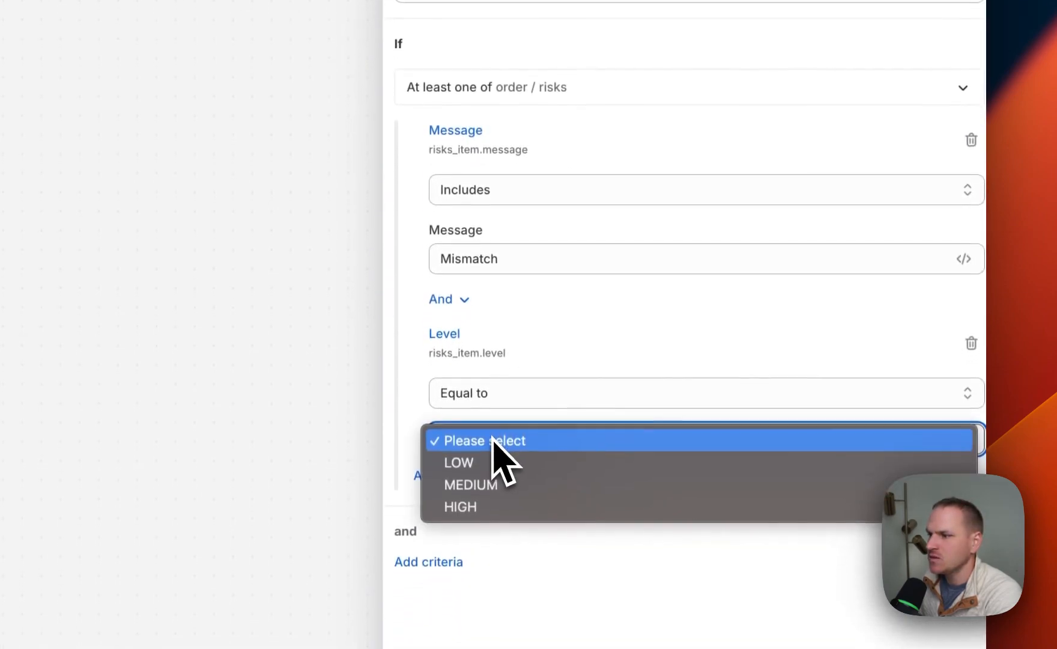
click(501, 483)
click(501, 393)
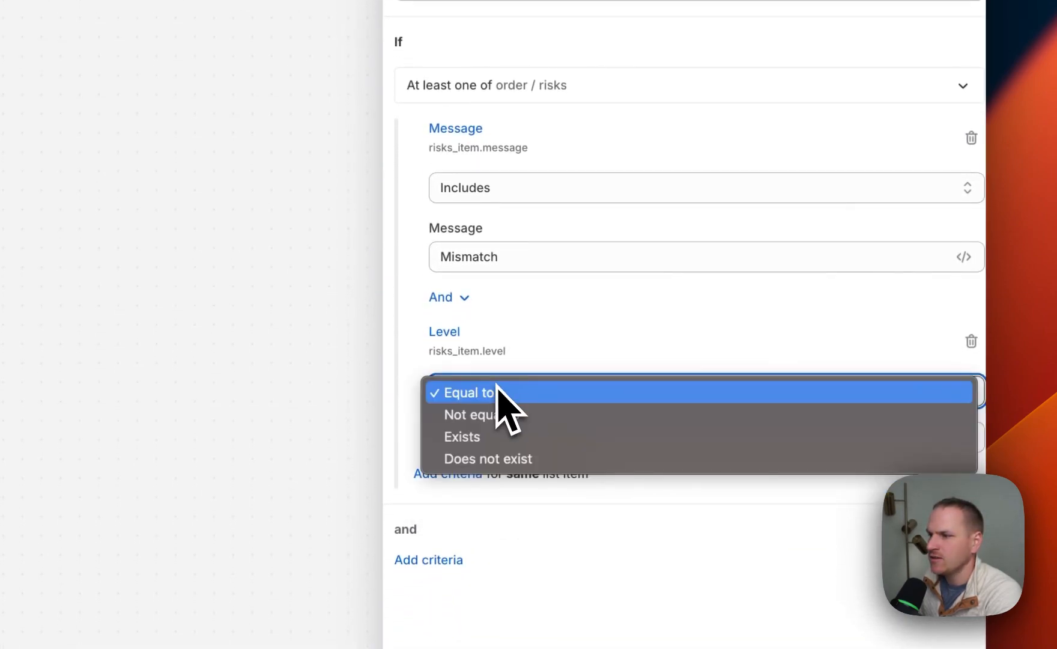
click(504, 391)
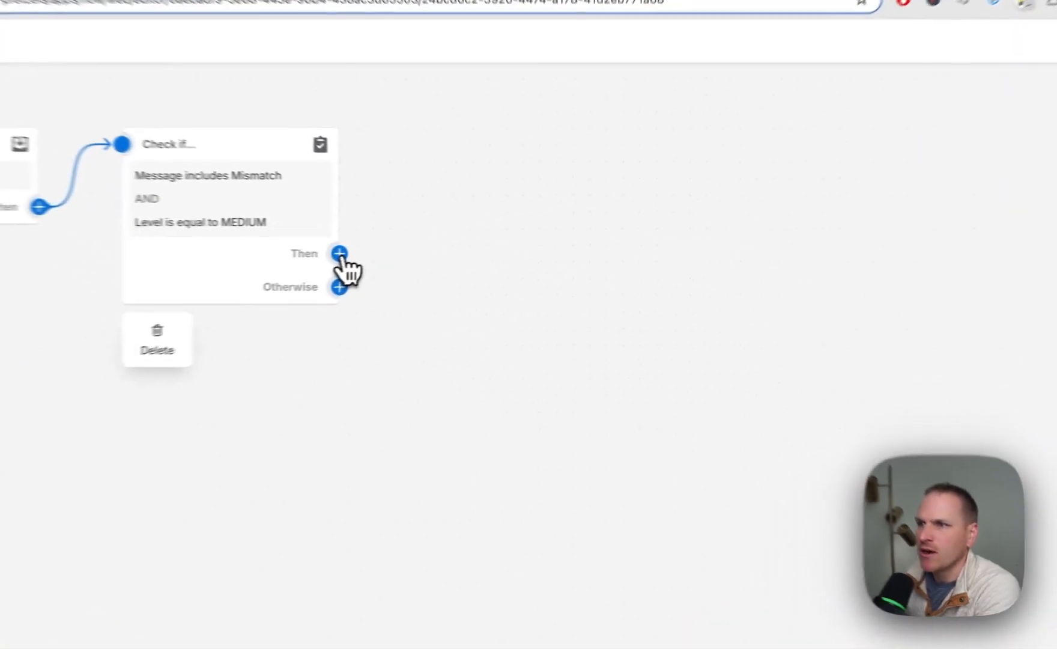
Step: Add the Real ID action "Send a new ID Check for an order" to the condition's Then branch
click(446, 248)
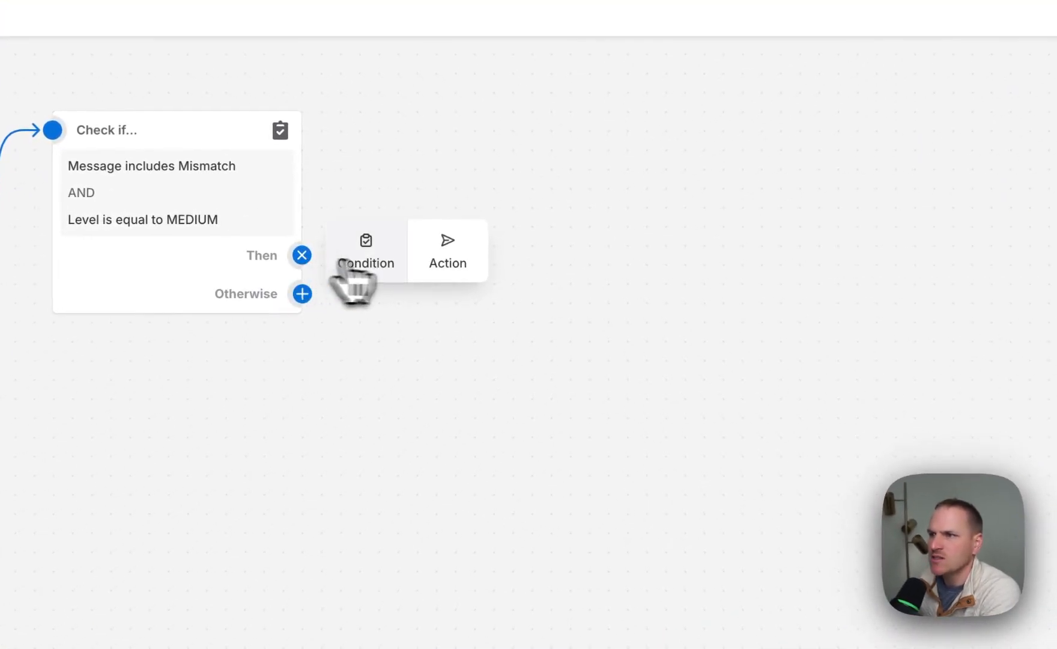
click(447, 264)
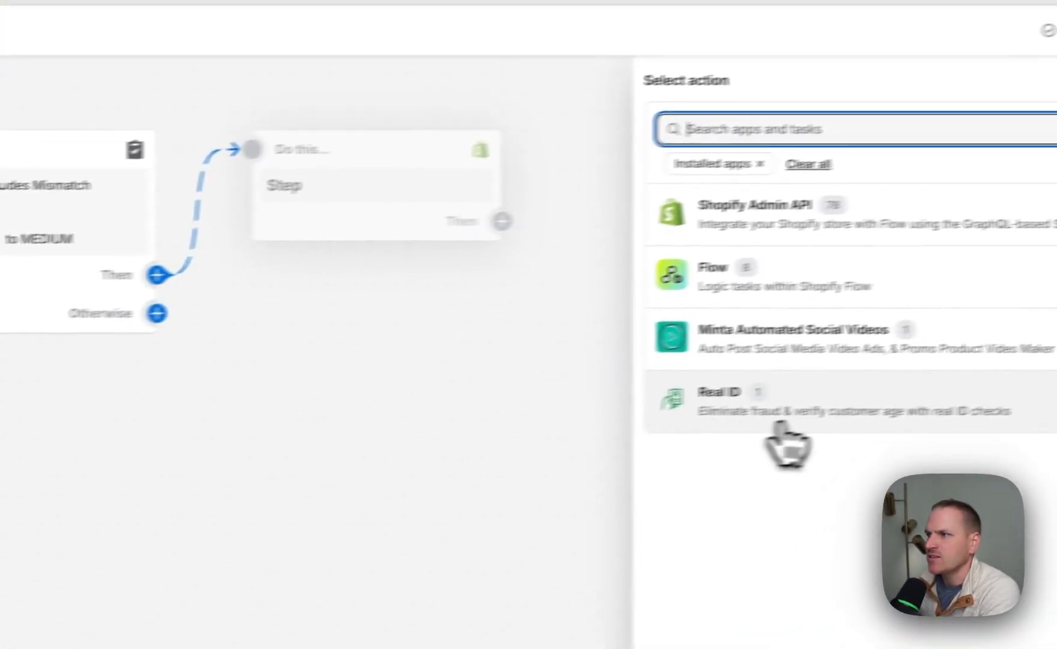
click(781, 421)
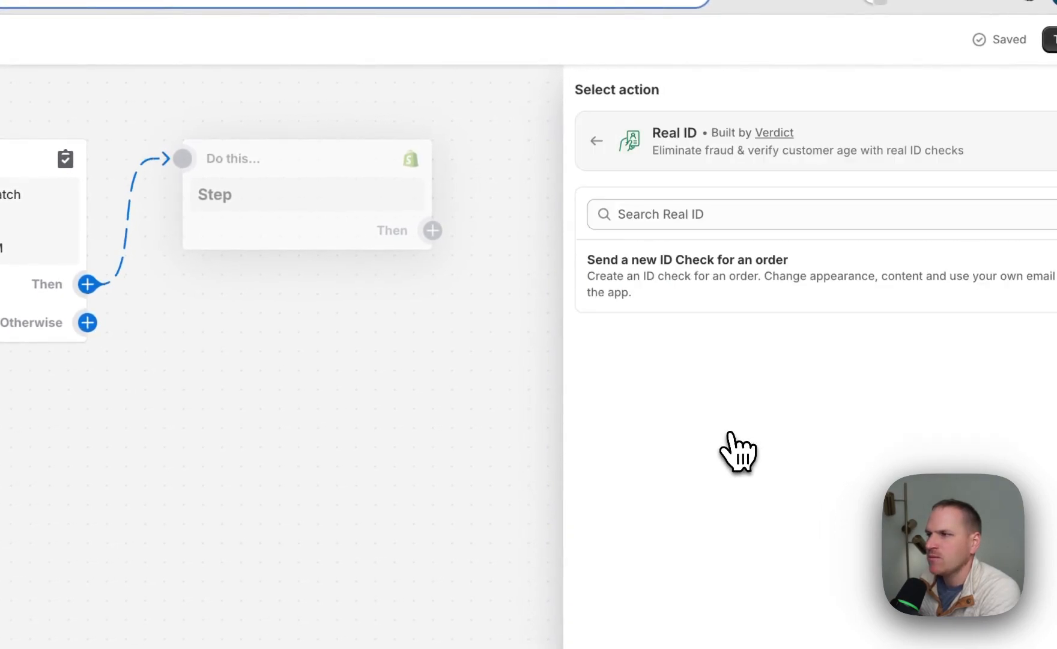
click(721, 277)
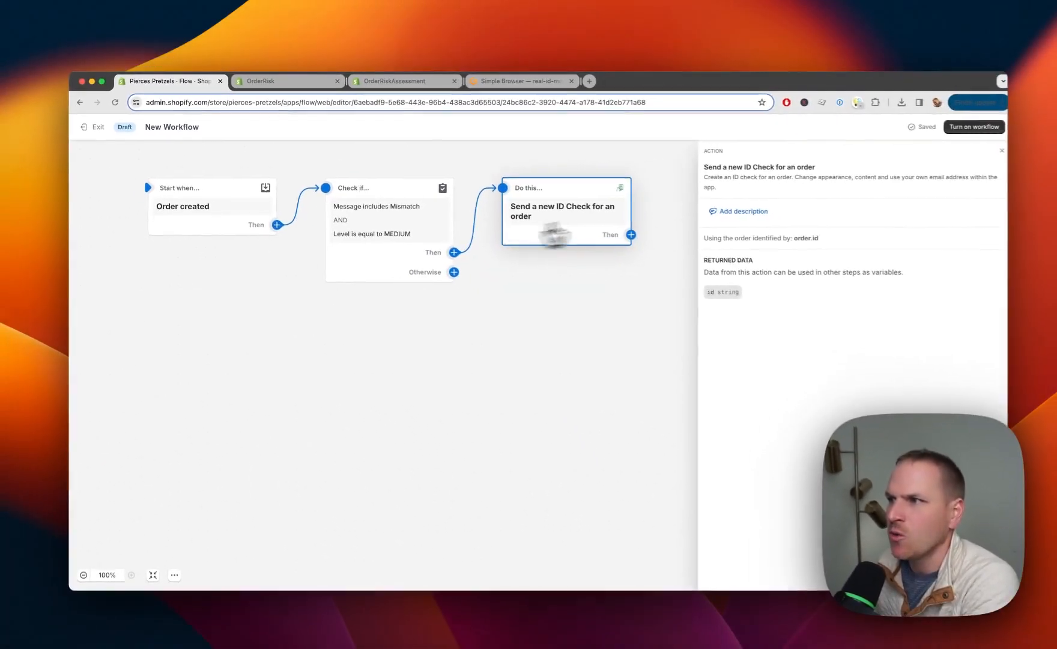
click(708, 252)
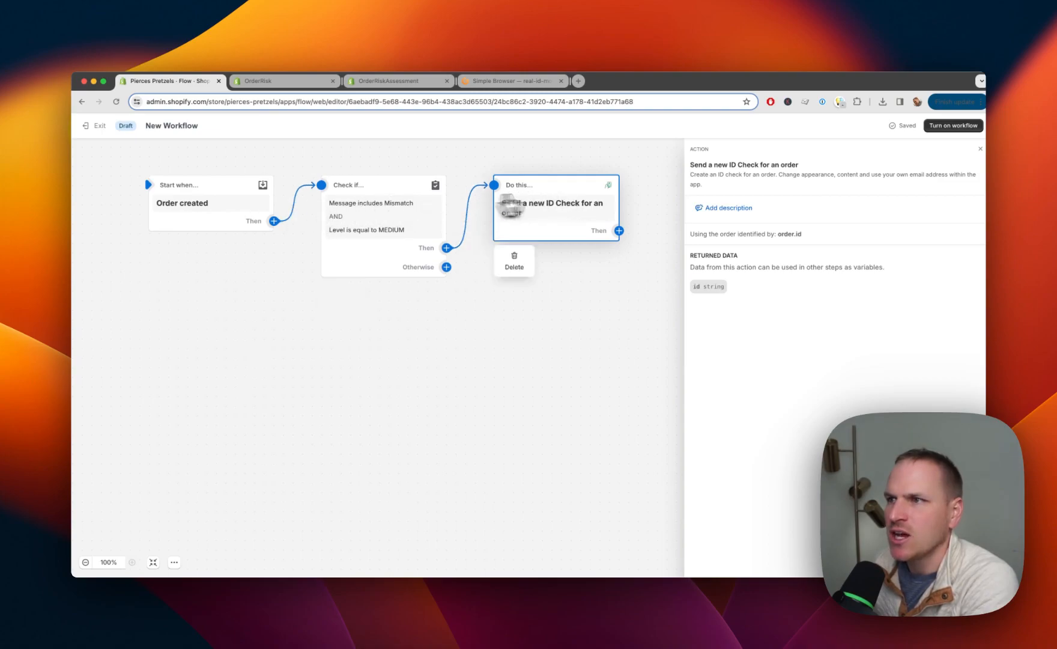
Step: Switch to the OrderRisk API documentation and examine its deprecation note and deprecated fields
mouse_move(369, 228)
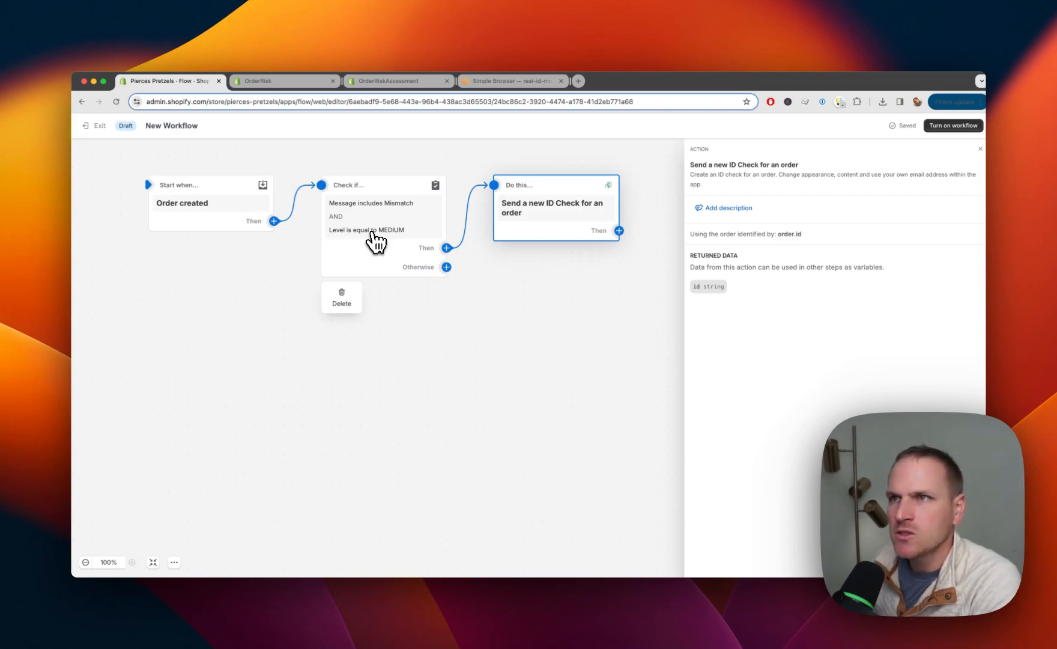
click(317, 81)
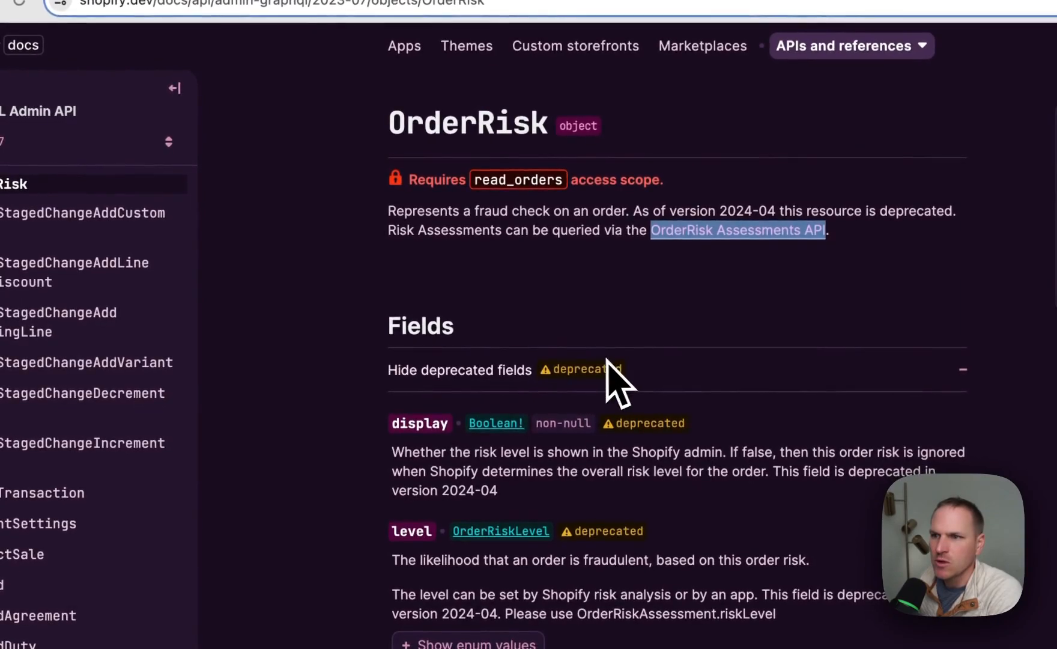
click(444, 460)
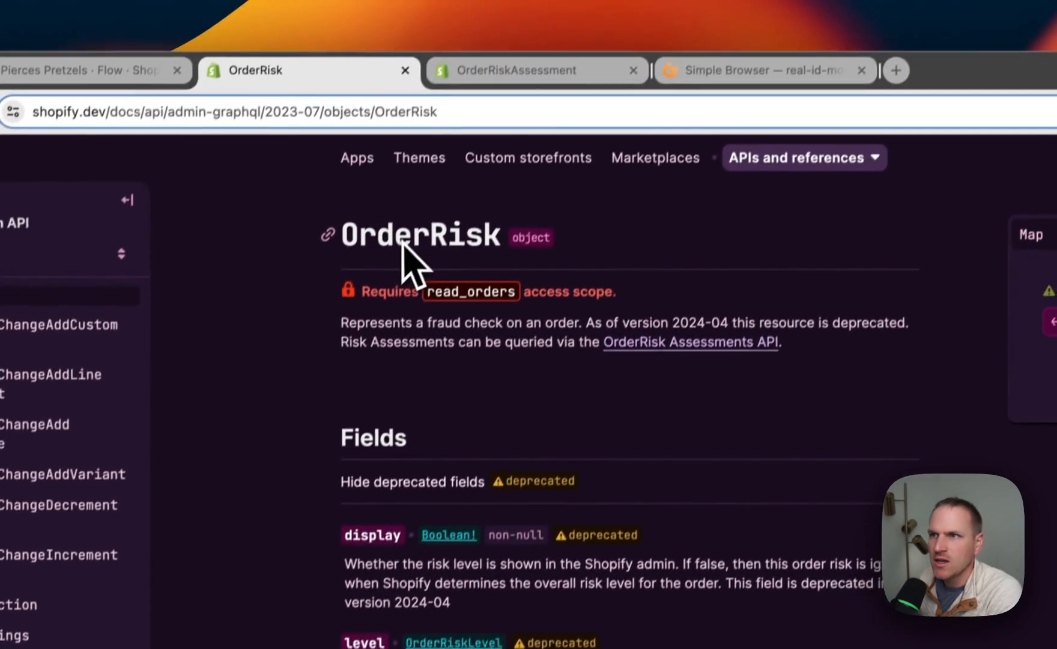
double_click(686, 321)
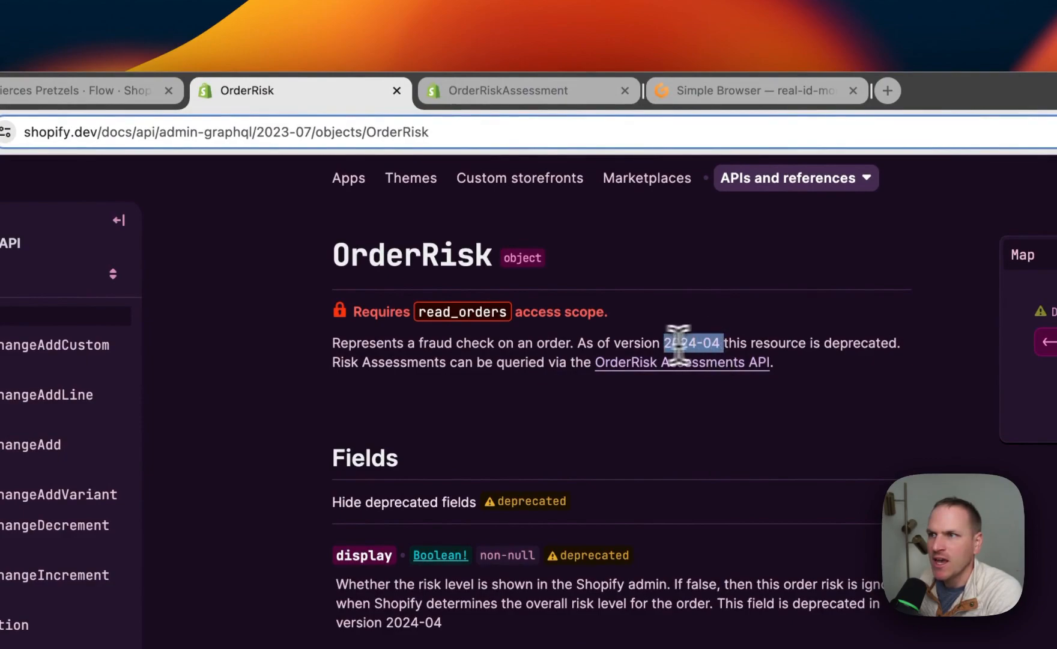
drag(678, 344, 332, 341)
click(332, 341)
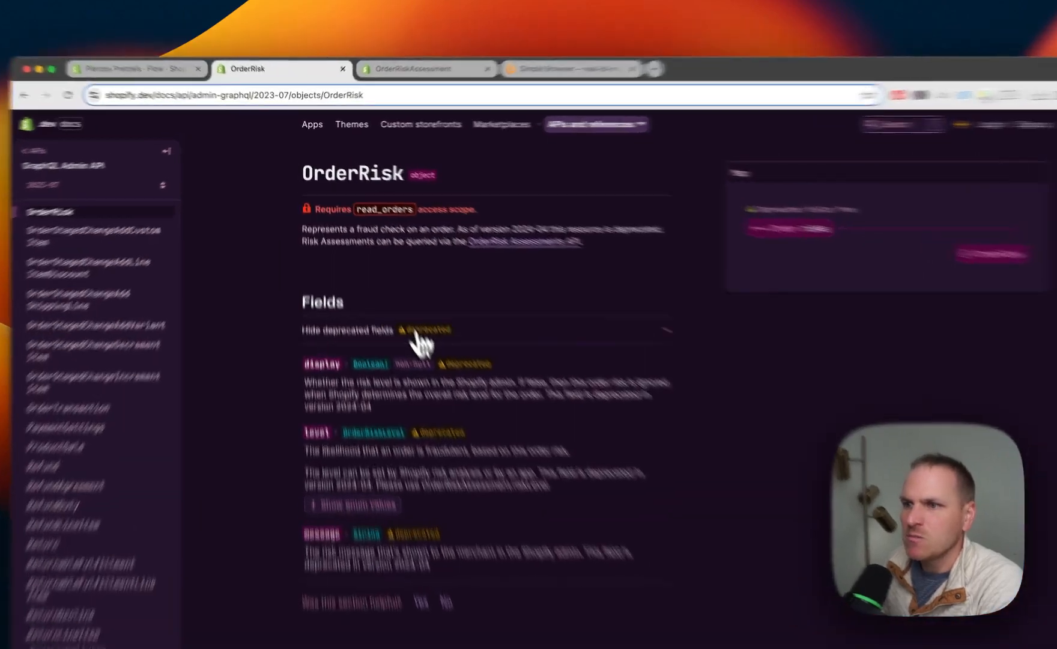
click(414, 324)
click(429, 324)
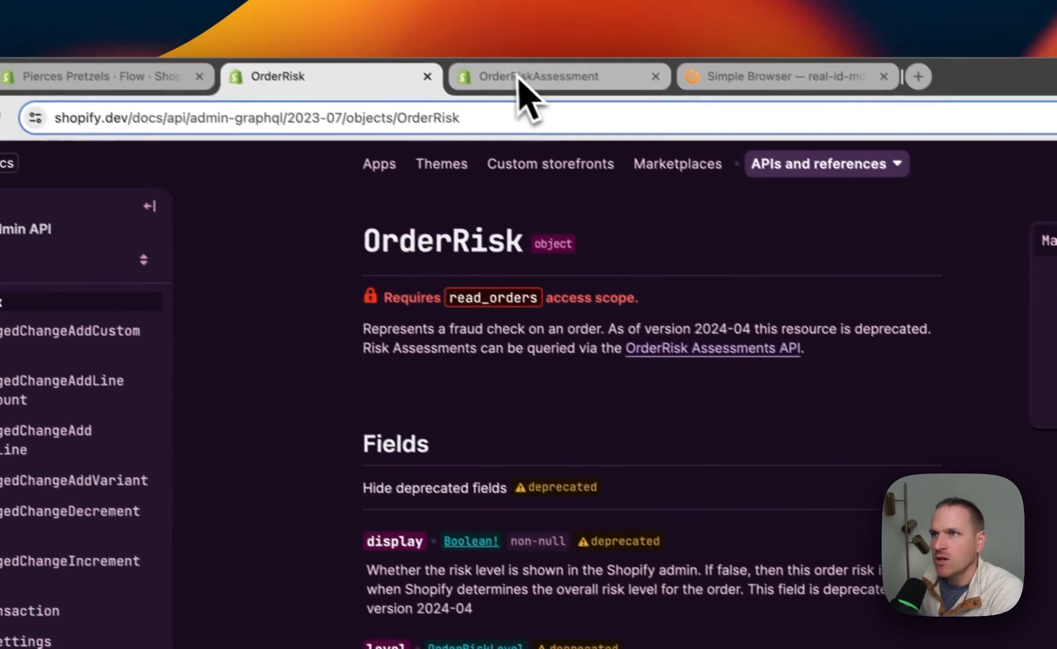
Step: Switch to the OrderRiskAssessment API documentation and examine the object's description
click(480, 36)
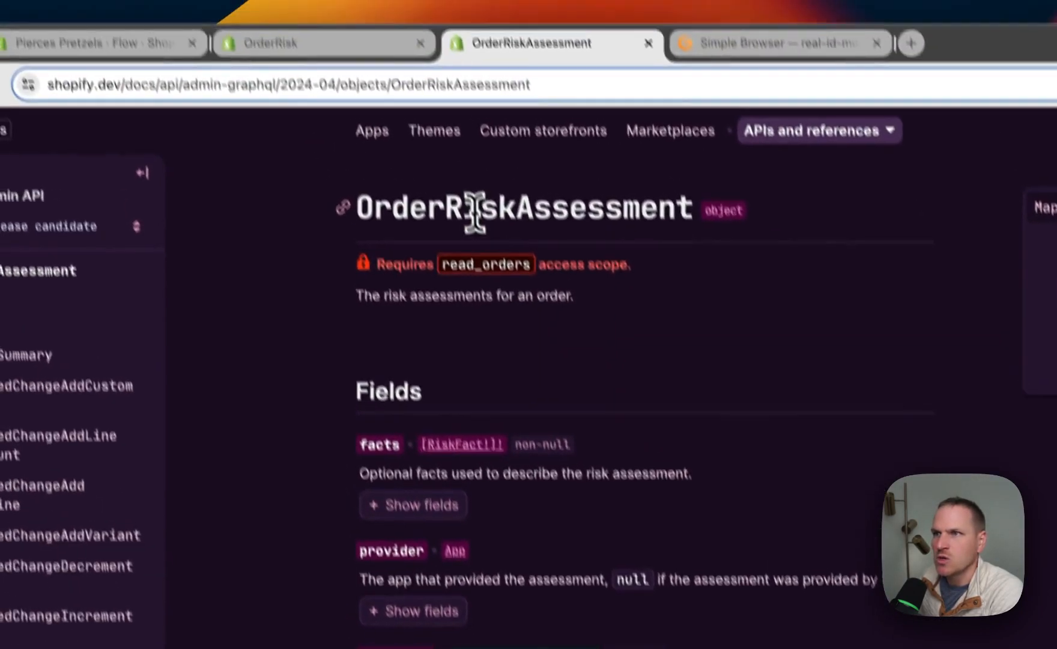
drag(464, 166, 521, 163)
click(556, 246)
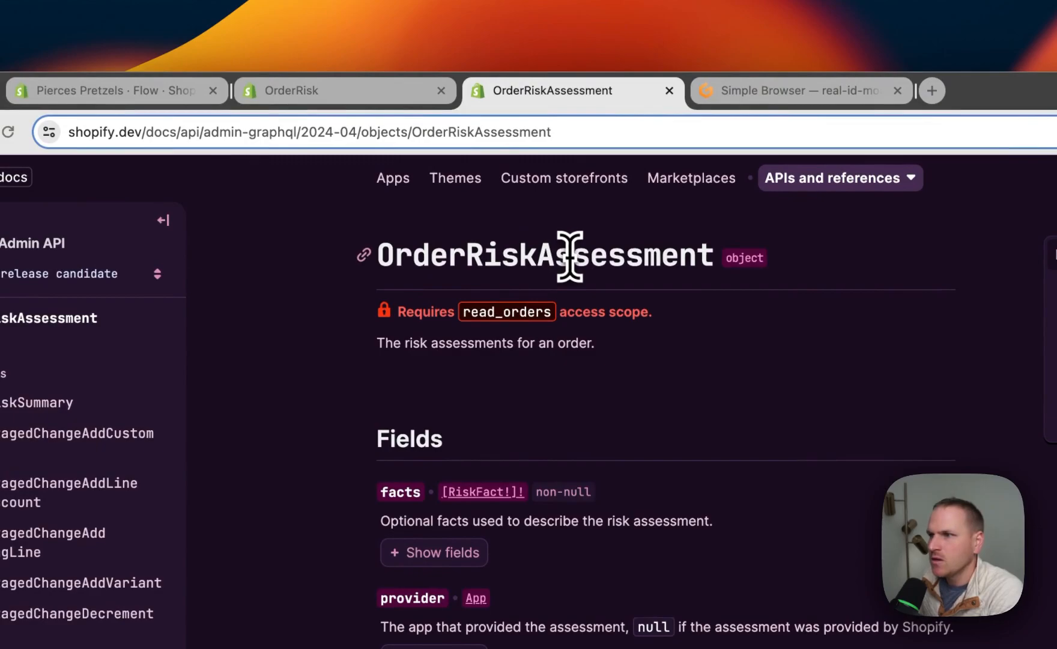